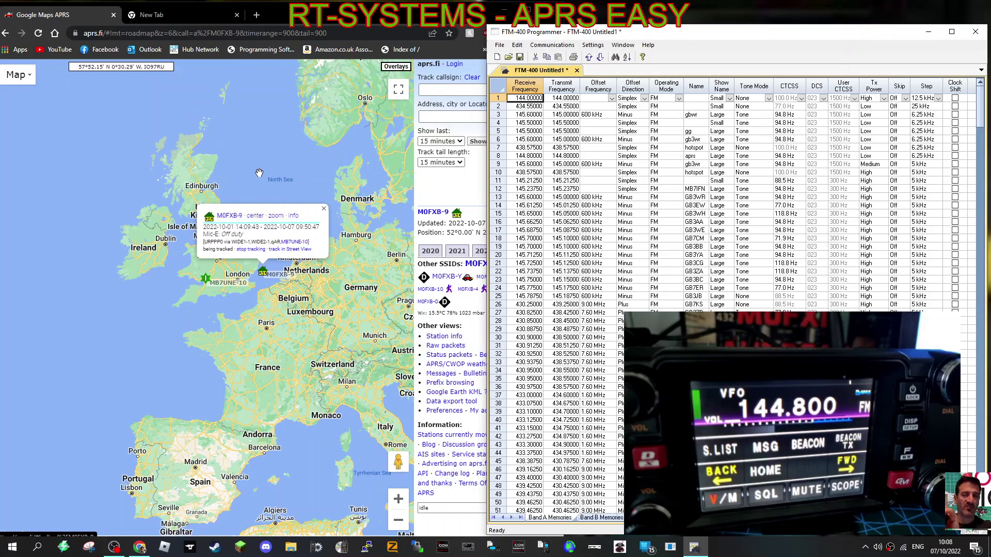
Maximize the programmer and open Radio Menu Settings, moving the dialog fully into view
{"action": "left_click", "coordinate": [953, 34]}
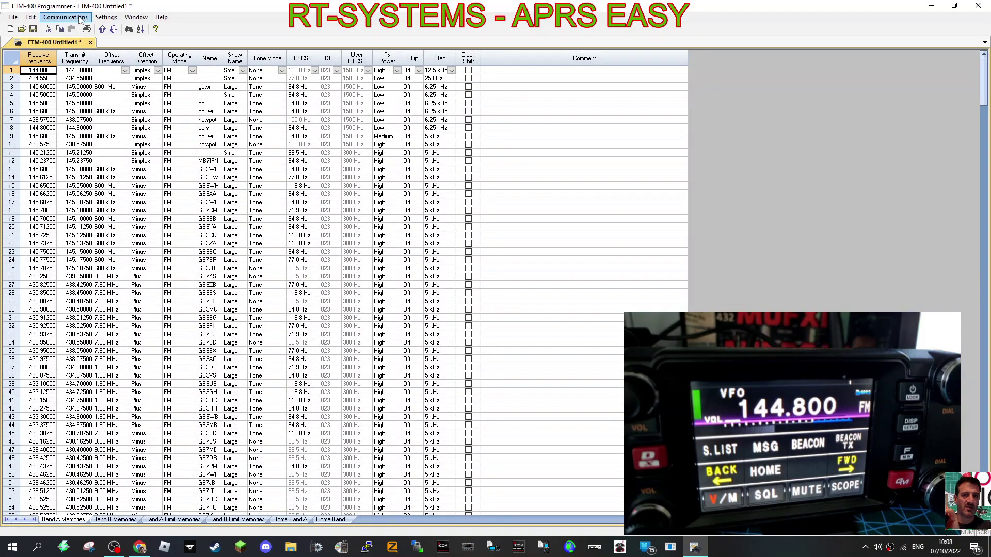
{"action": "left_click", "coordinate": [65, 17]}
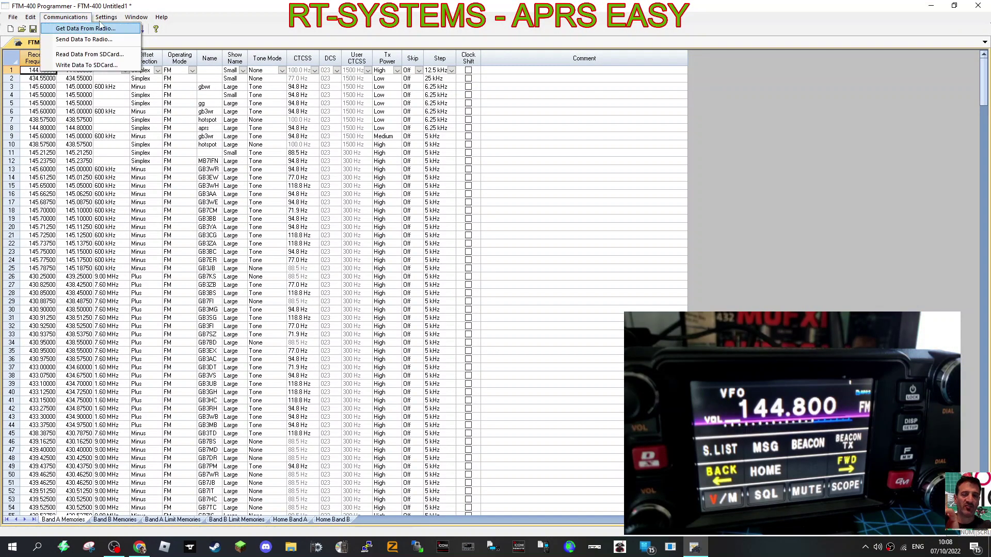
{"action": "left_click", "coordinate": [255, 9]}
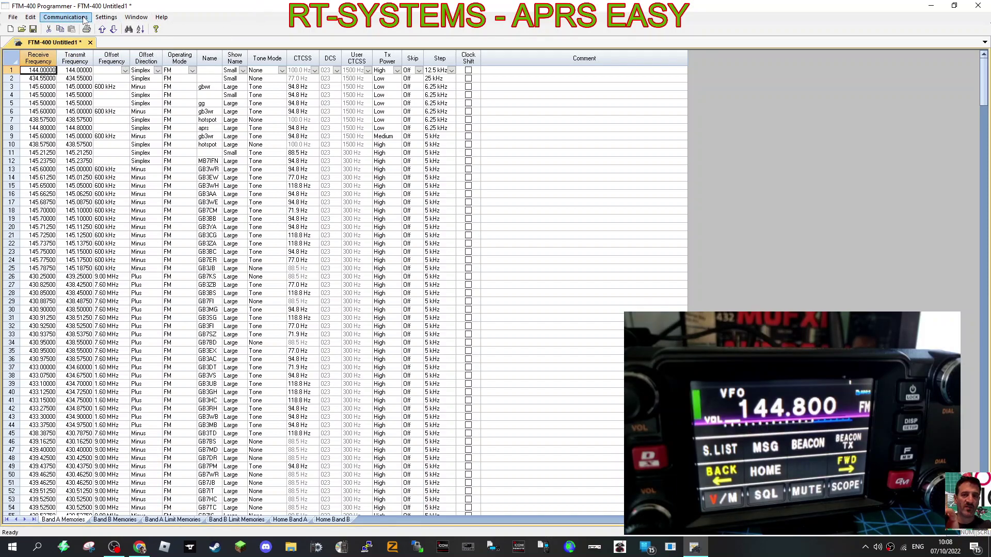
{"action": "left_click", "coordinate": [106, 18]}
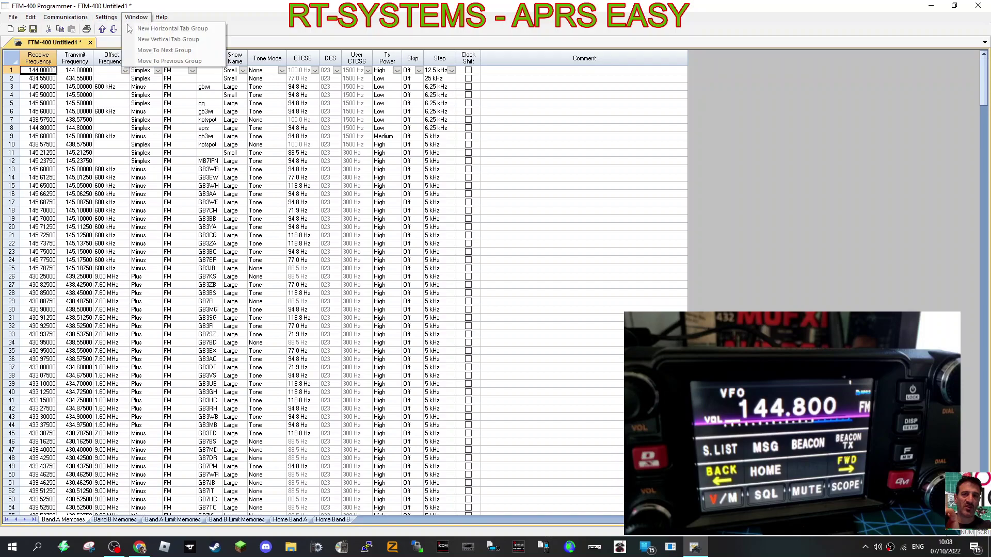
{"action": "left_click", "coordinate": [108, 28]}
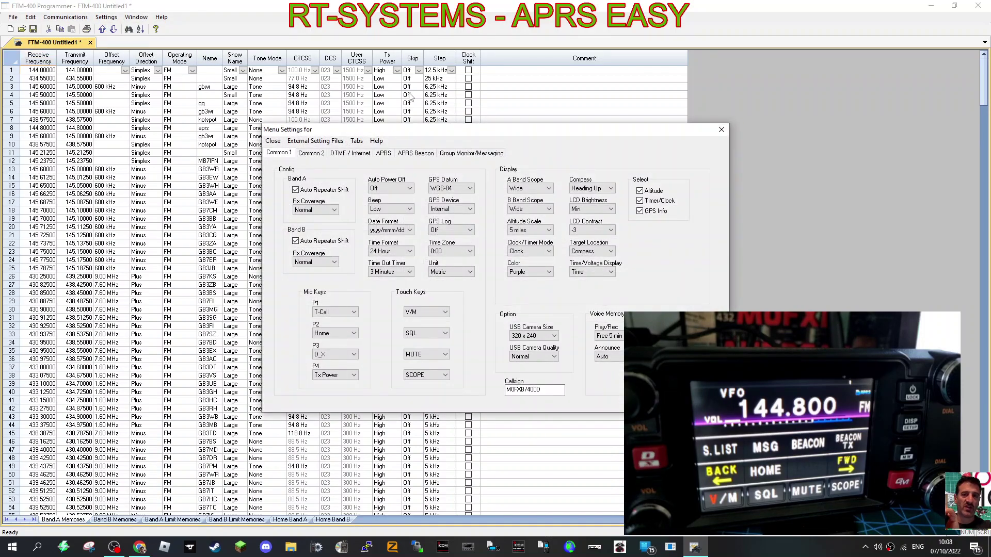
{"action": "left_click_drag", "start_coordinate": [585, 137], "coordinate": [422, 116]}
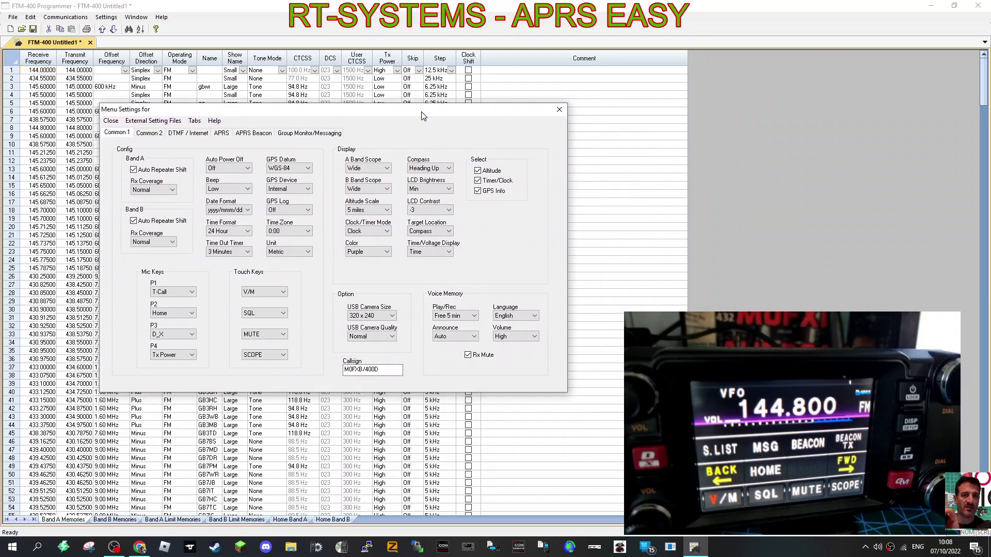
On the APRS page, keep the My Callsign SSID at -9 Mobile
{"action": "left_click", "coordinate": [222, 135]}
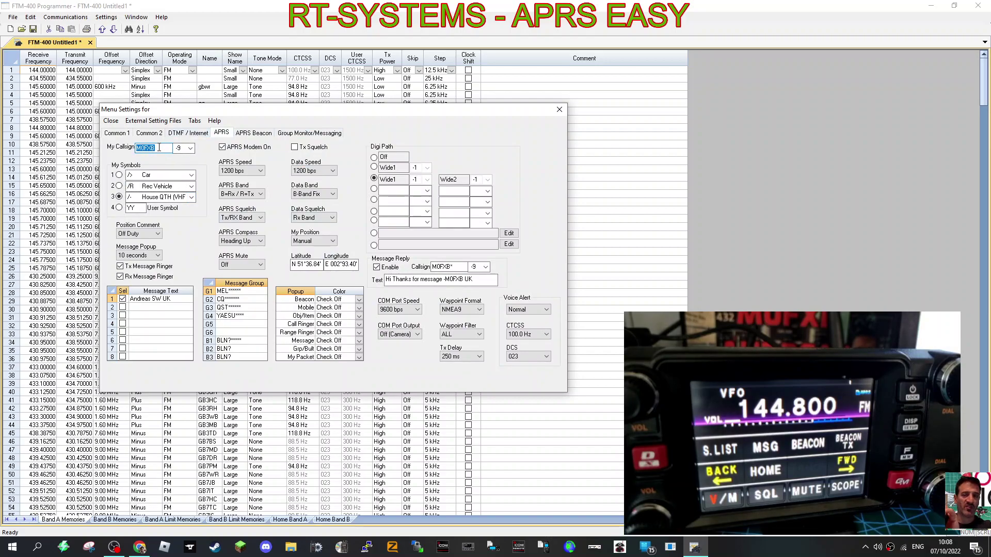
{"action": "left_click", "coordinate": [159, 148]}
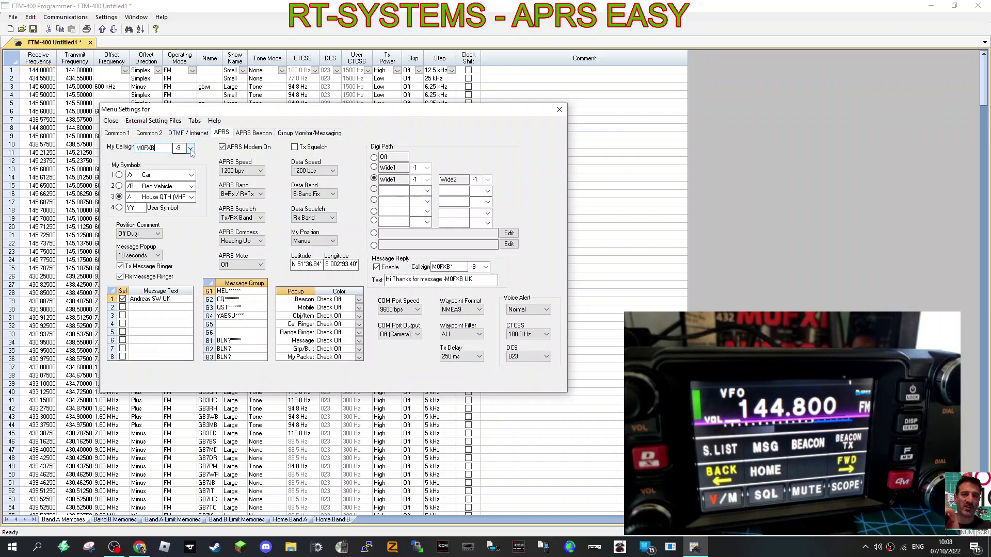
{"action": "left_click", "coordinate": [191, 149]}
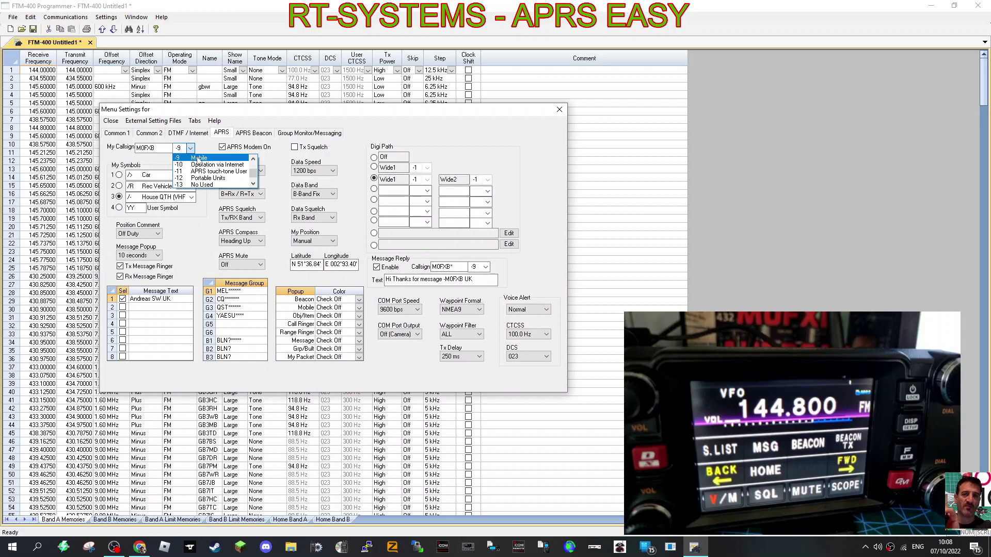
{"action": "left_click", "coordinate": [195, 157]}
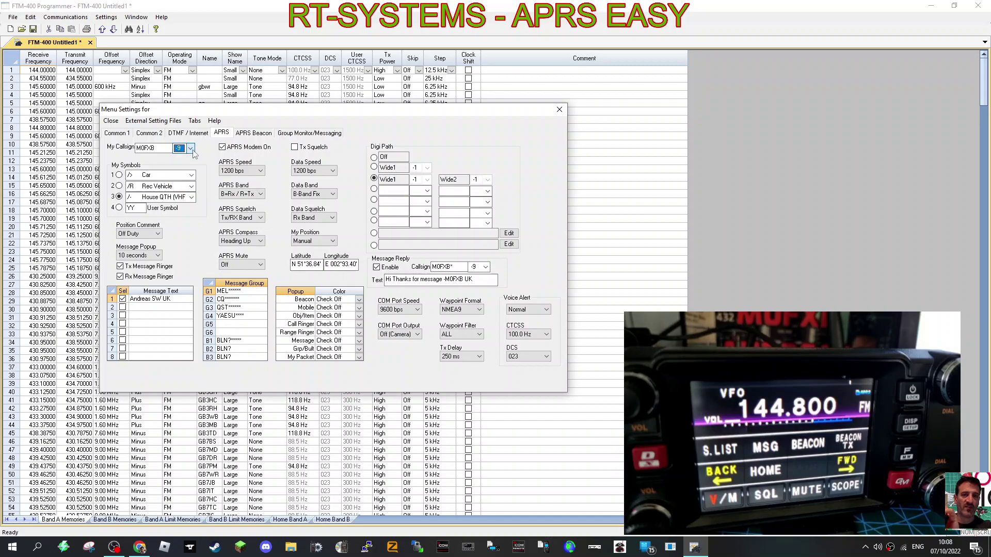
Choose symbol 1 (Car) and leave the Position Comment on Off Duty
{"action": "left_click", "coordinate": [119, 176]}
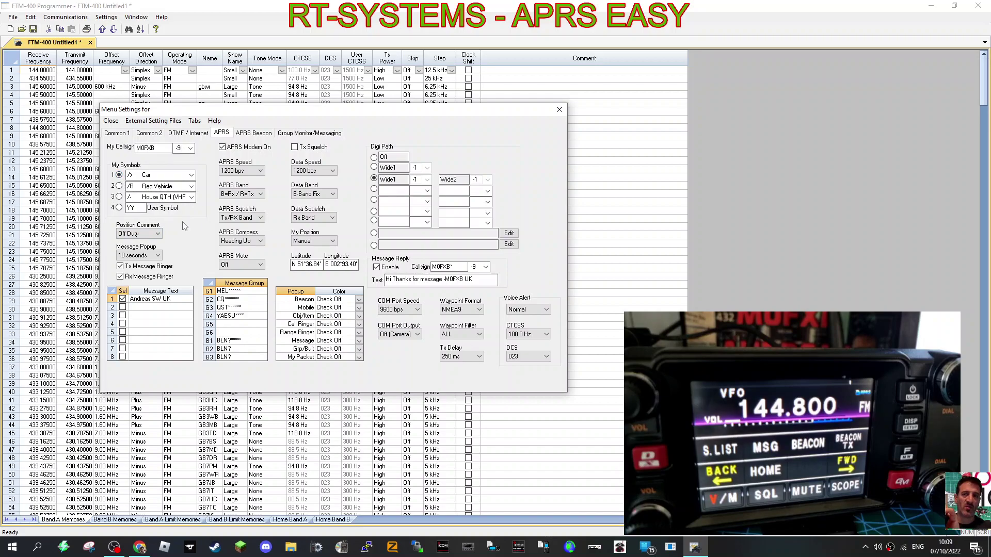
{"action": "left_click", "coordinate": [157, 234]}
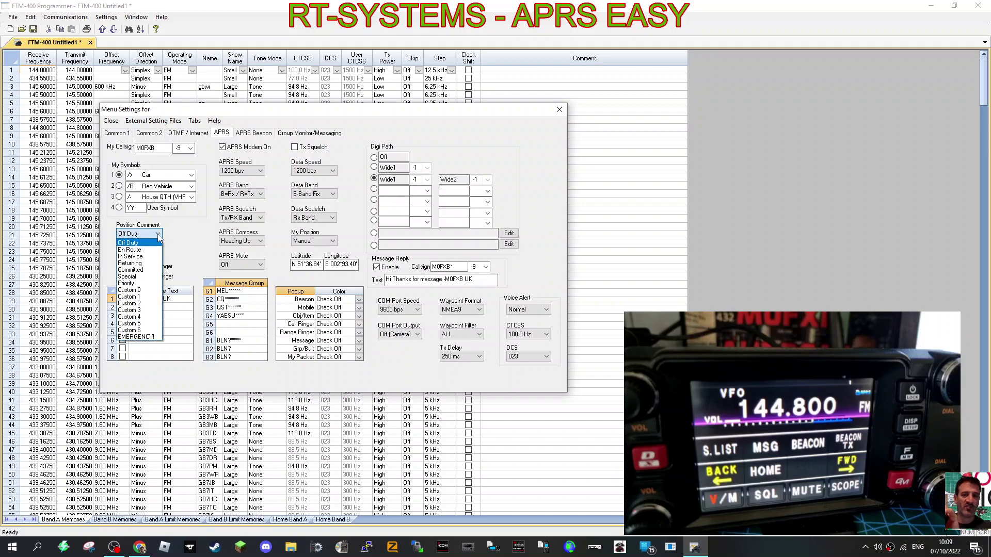
{"action": "left_click", "coordinate": [158, 235]}
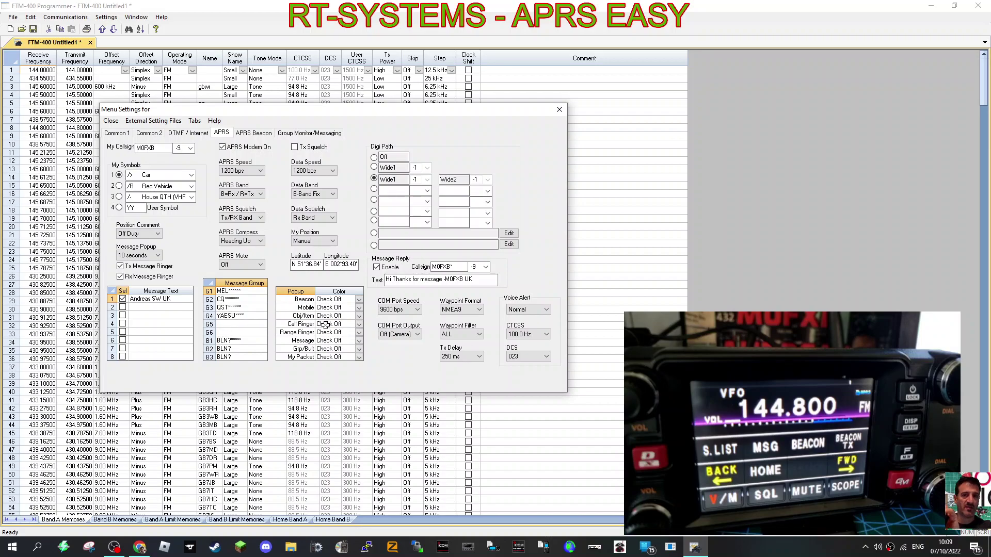
Set the Beacon popup colour to Green and Mobile, Call Ringer and Message to Blue
{"action": "left_click", "coordinate": [359, 304]}
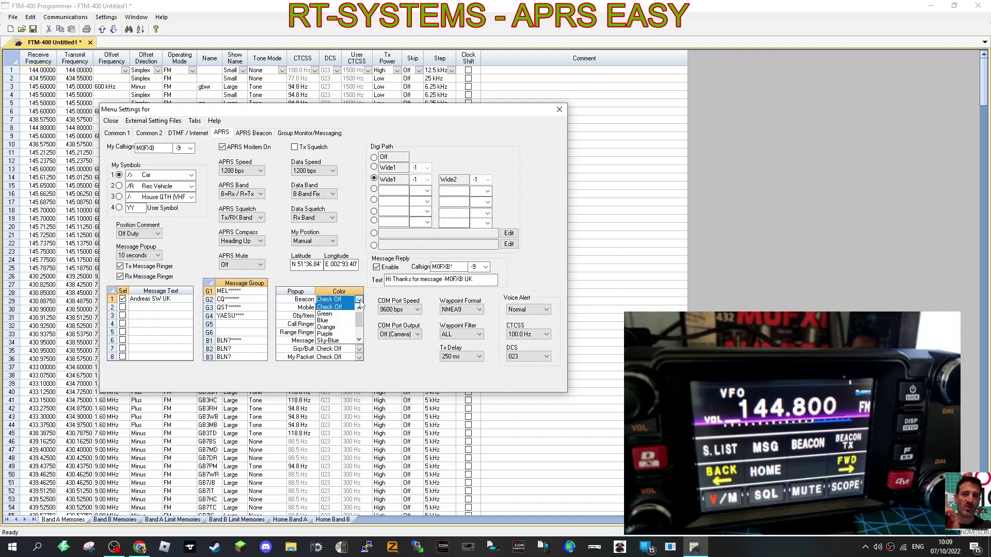
{"action": "left_click", "coordinate": [324, 314]}
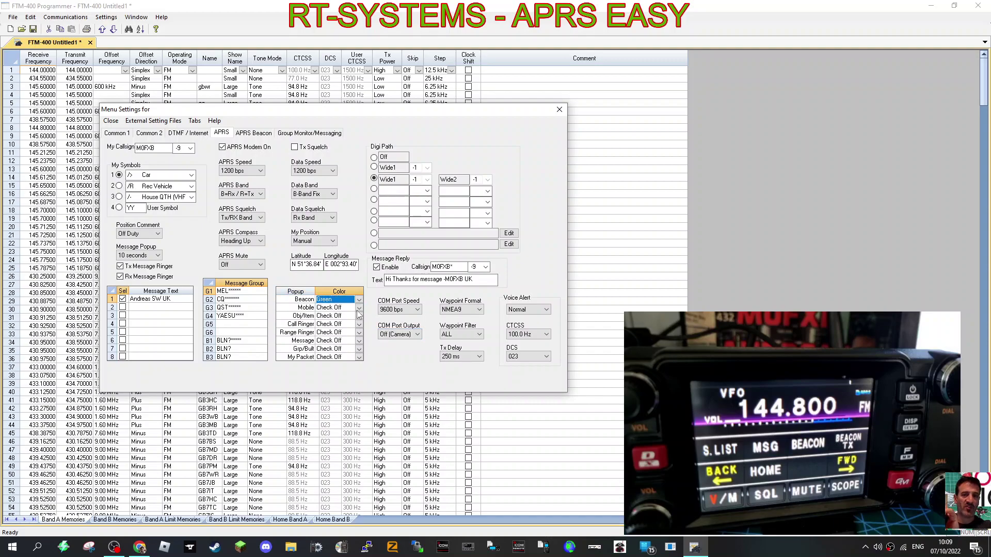
{"action": "left_click", "coordinate": [358, 308]}
{"action": "left_click", "coordinate": [334, 328]}
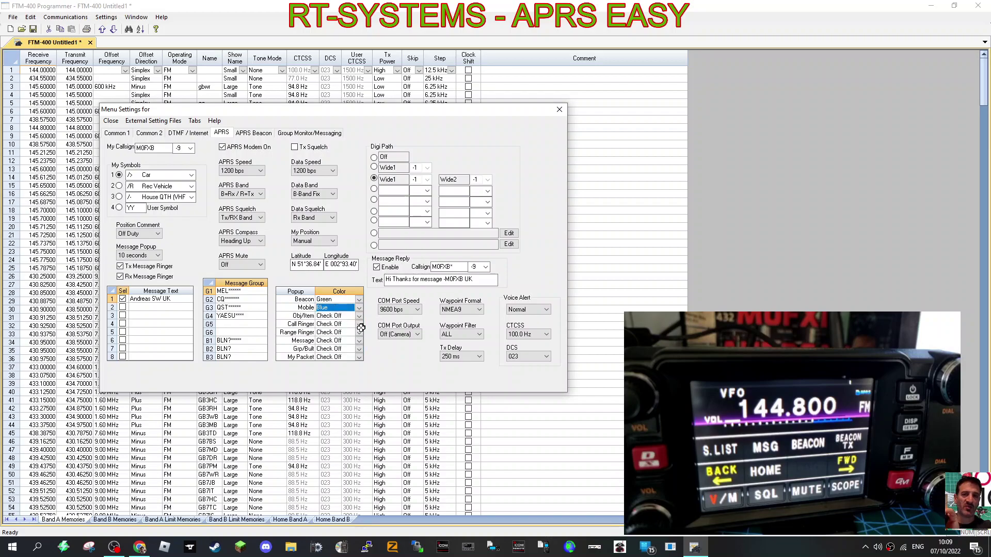
{"action": "left_click", "coordinate": [359, 324]}
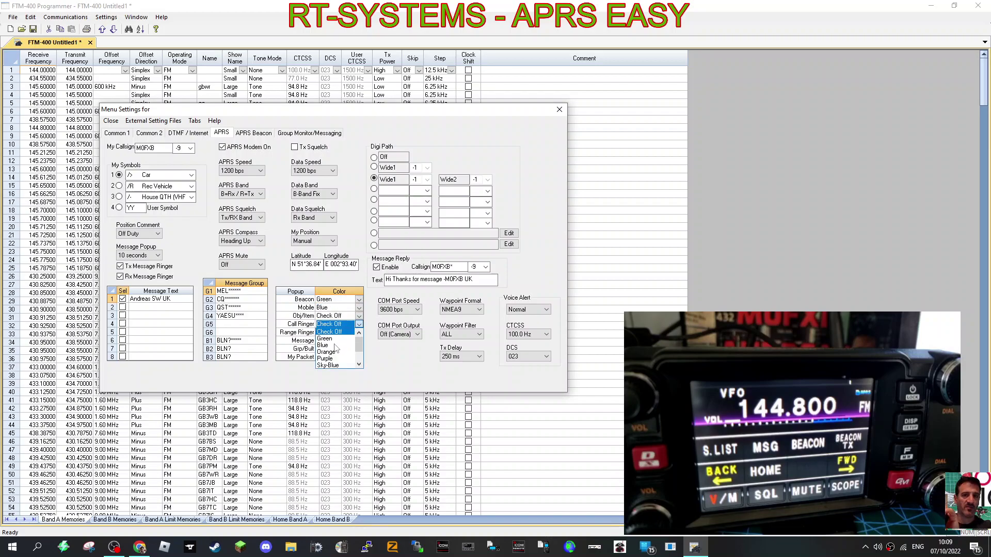
{"action": "left_click", "coordinate": [324, 345]}
{"action": "left_click", "coordinate": [359, 341]}
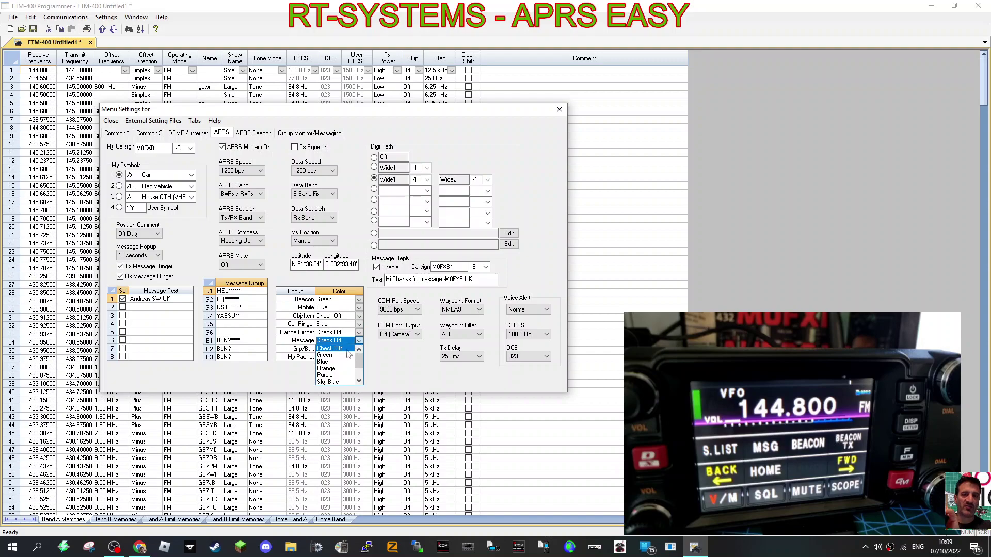
{"action": "left_click", "coordinate": [330, 362]}
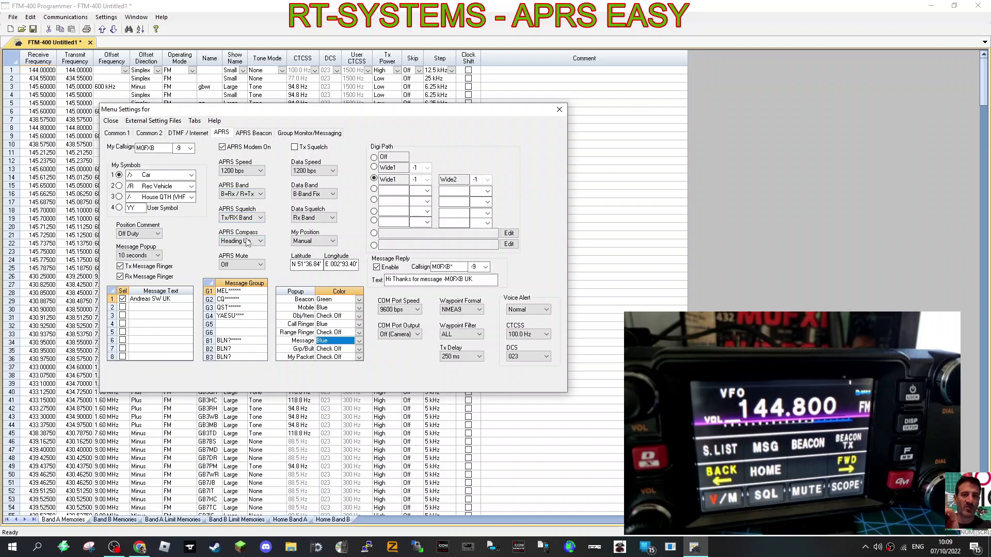
Leave APRS Mute Off and change Data Band from B-Band Fix to B=Rx / A=Tx
{"action": "left_click", "coordinate": [261, 266]}
{"action": "left_click", "coordinate": [261, 266]}
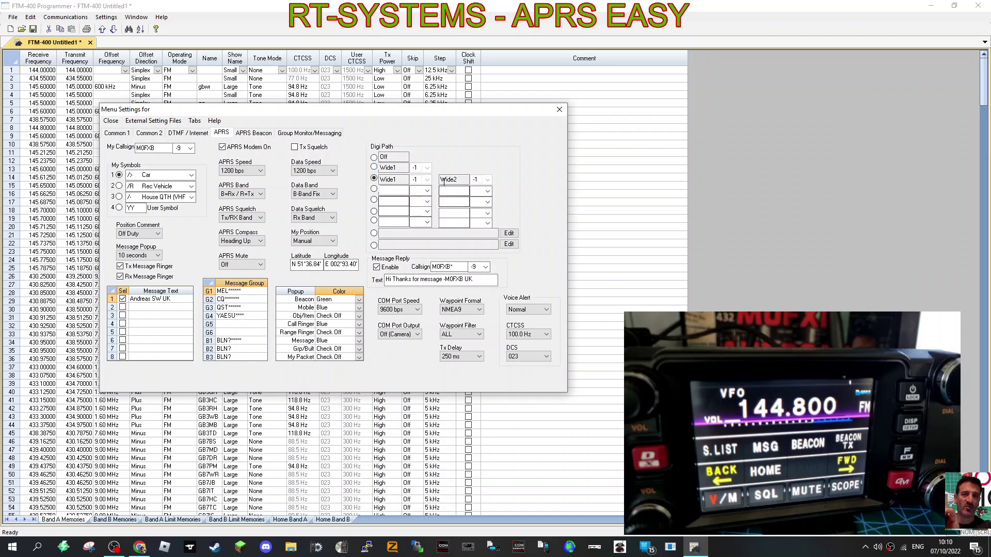
{"action": "left_click", "coordinate": [334, 194]}
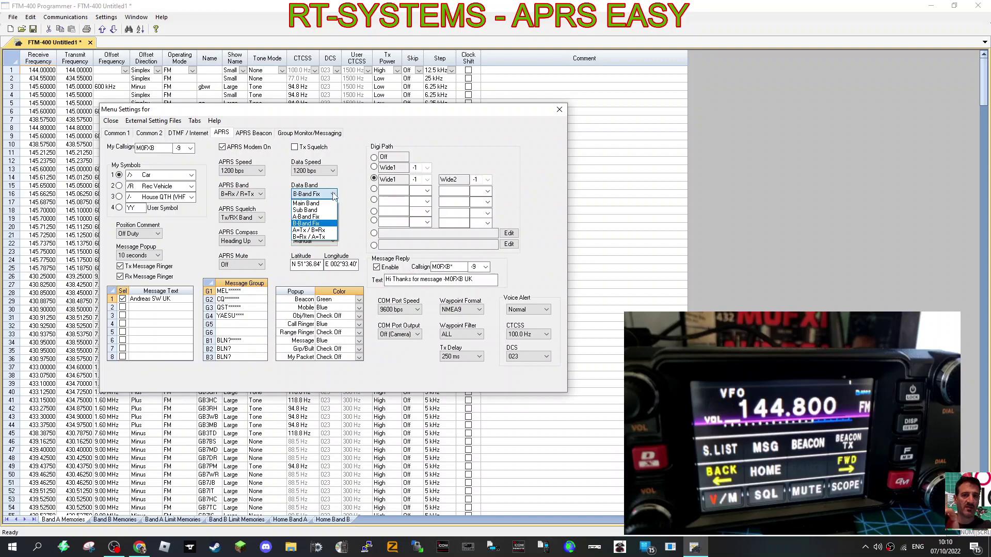
{"action": "left_click", "coordinate": [322, 237]}
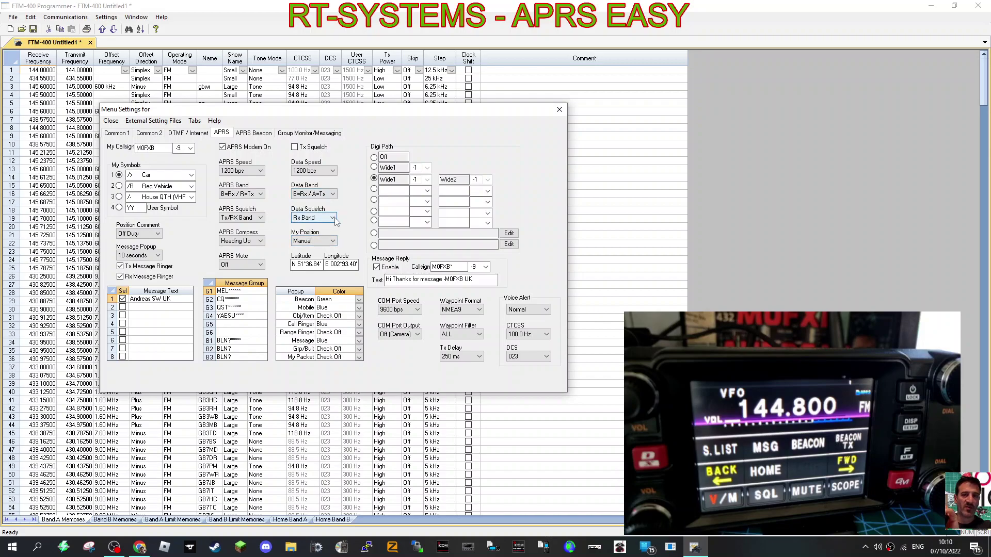
{"action": "left_click", "coordinate": [333, 219]}
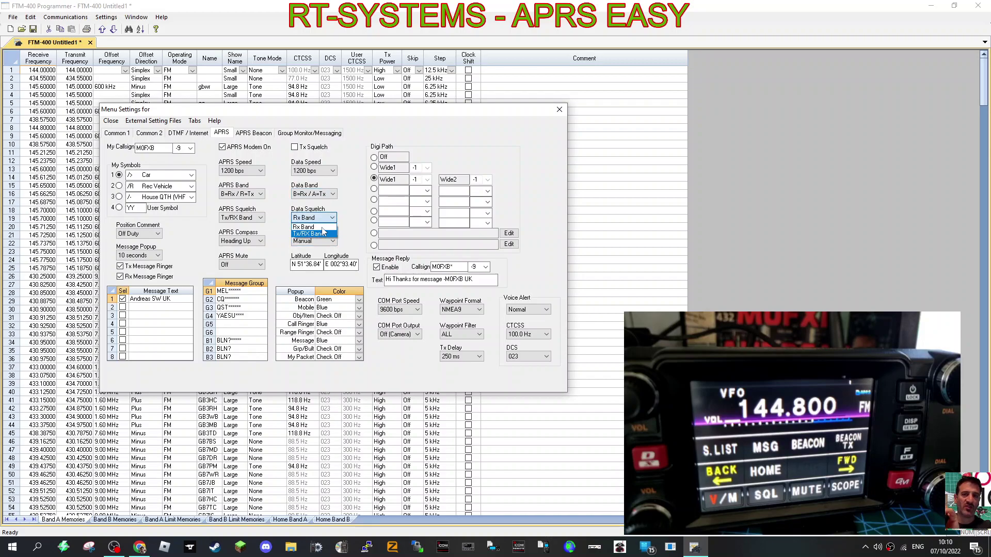
Keep Data Squelch at Rx Band and My Position on Manual, selecting the latitude value
{"action": "left_click", "coordinate": [325, 227]}
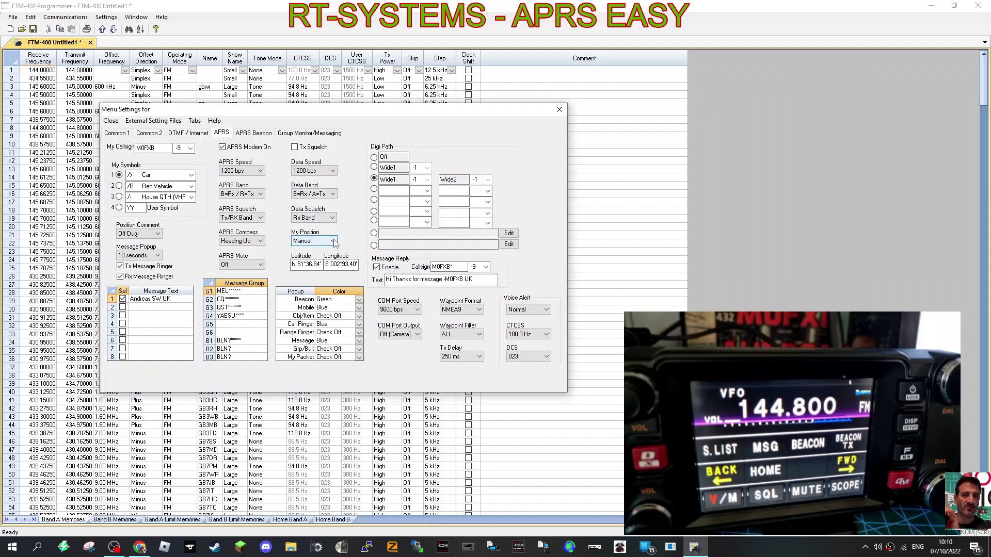
{"action": "left_click", "coordinate": [333, 242]}
{"action": "left_click", "coordinate": [333, 242]}
{"action": "left_click", "coordinate": [333, 241]}
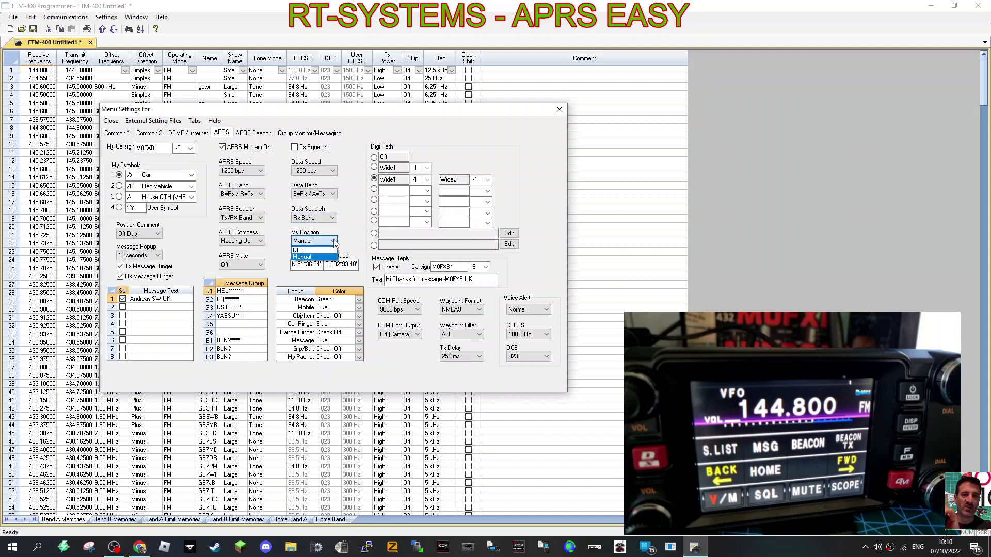
{"action": "left_click", "coordinate": [334, 242]}
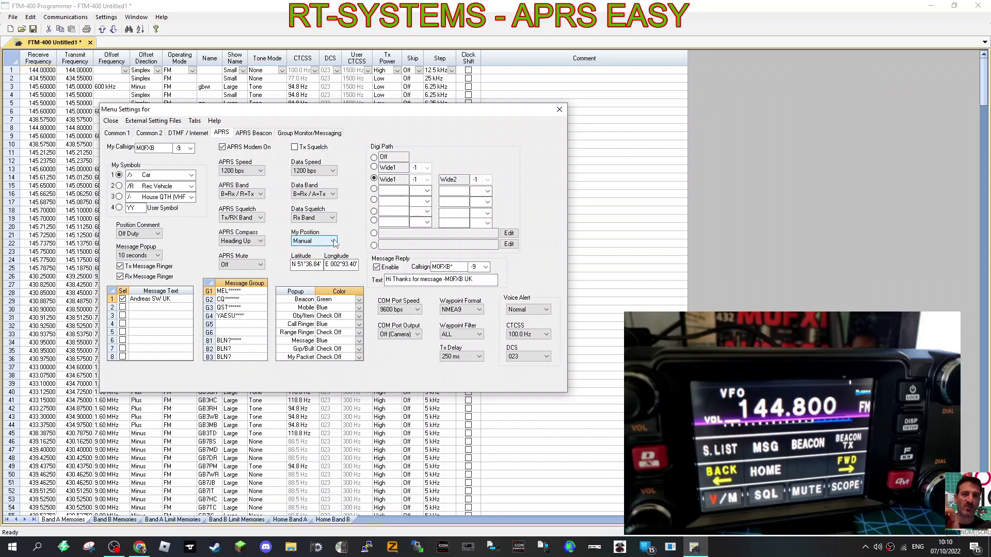
{"action": "left_click", "coordinate": [318, 264]}
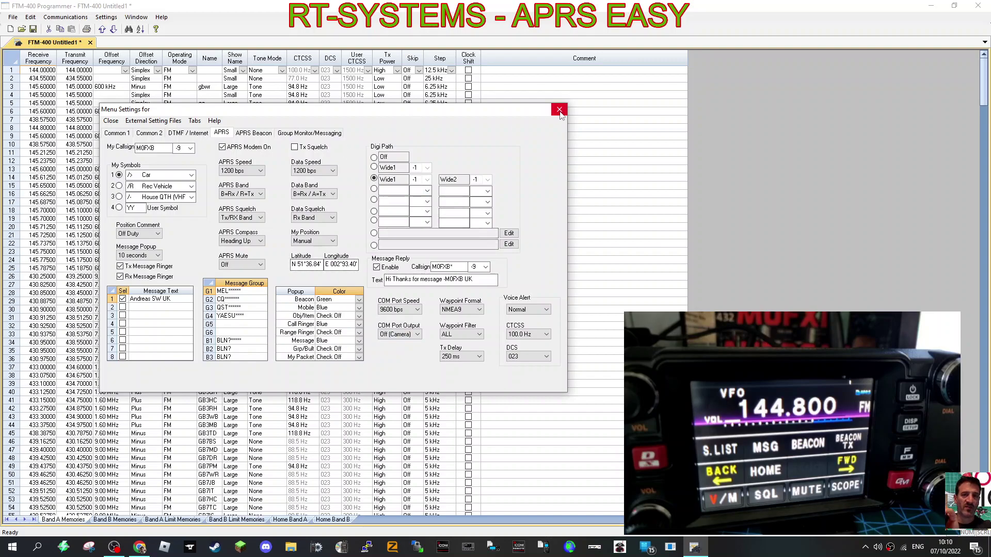
Close Menu Settings with Yes to apply, and start Communications > Send Data To Radio
{"action": "left_click", "coordinate": [559, 109]}
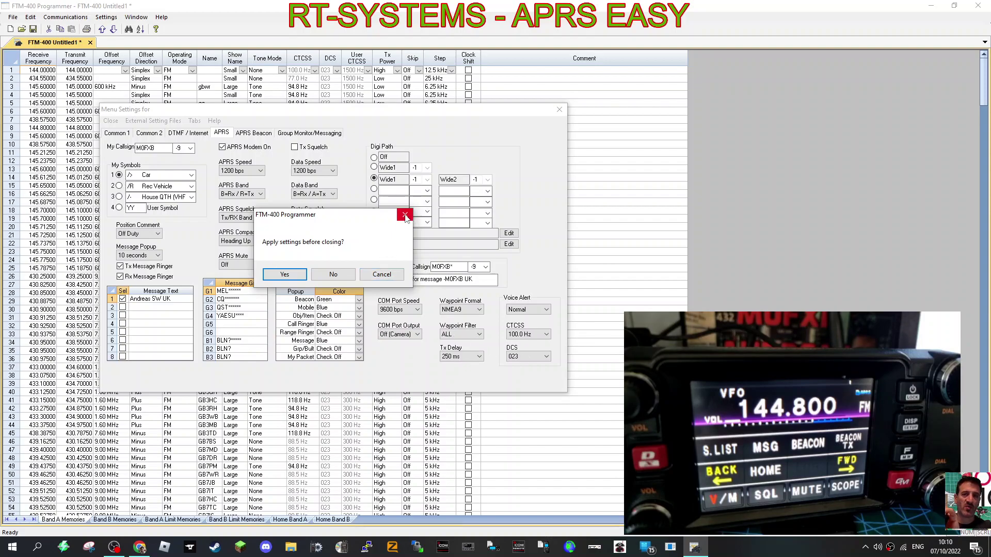
{"action": "left_click", "coordinate": [293, 276]}
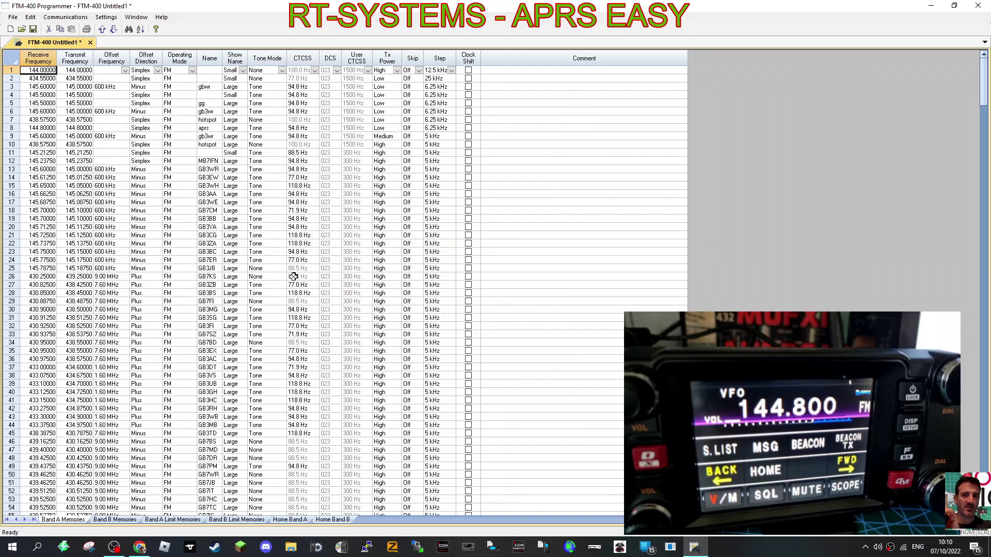
{"action": "left_click", "coordinate": [55, 20]}
{"action": "left_click", "coordinate": [82, 39]}
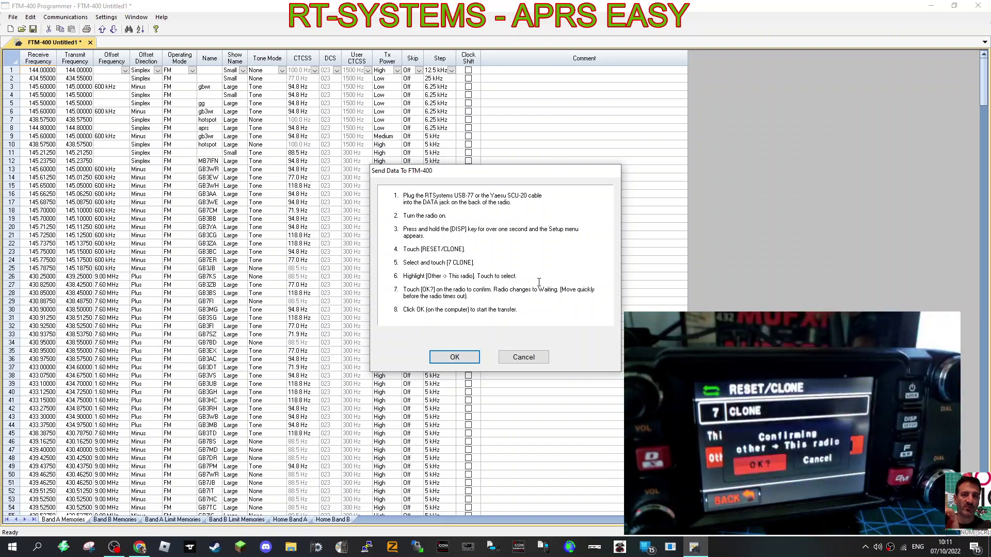
Confirm the Send Data To FTM-400 dialog to transfer channels and APRS settings
{"action": "left_click", "coordinate": [472, 353]}
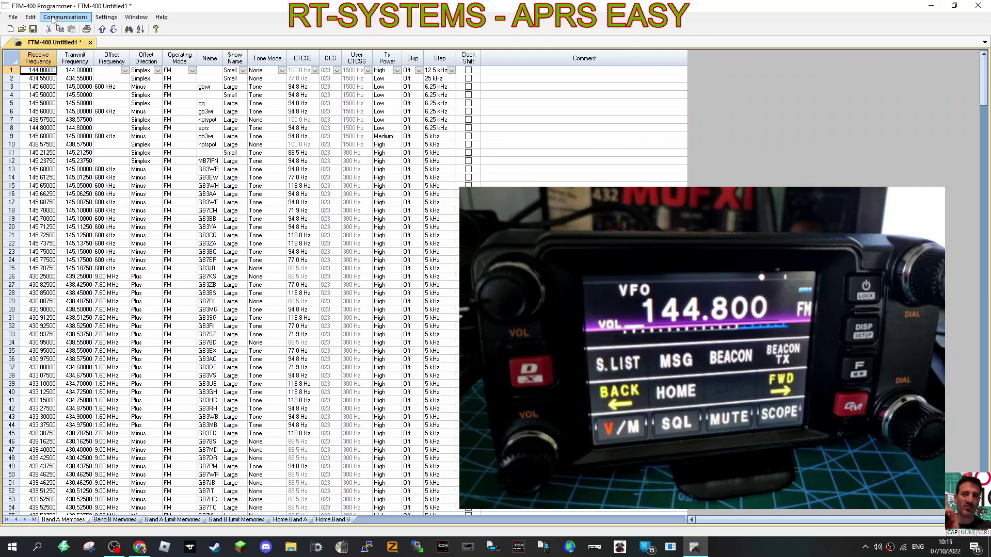
Open File > Export and cancel the Export Radio File dialog without saving
{"action": "left_click", "coordinate": [14, 20]}
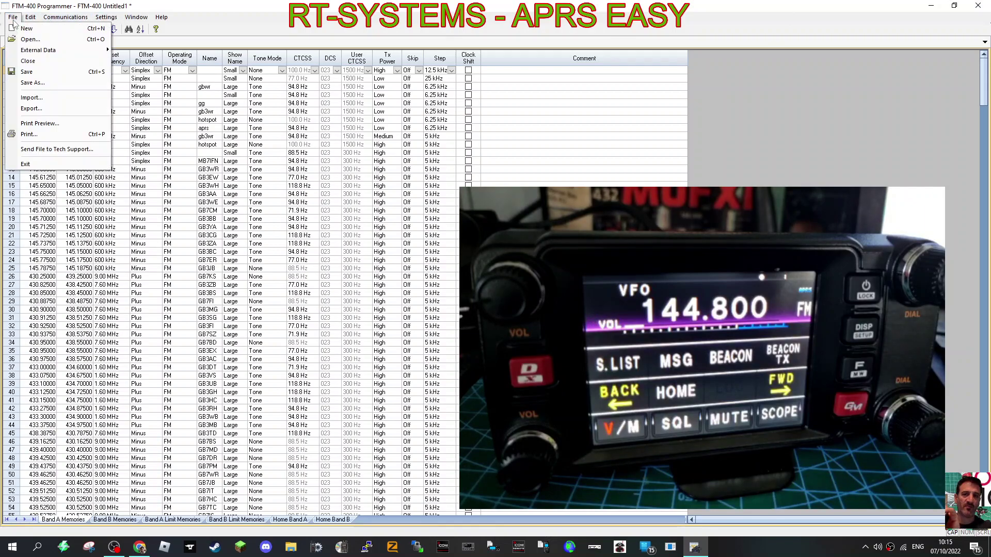
{"action": "left_click", "coordinate": [50, 114]}
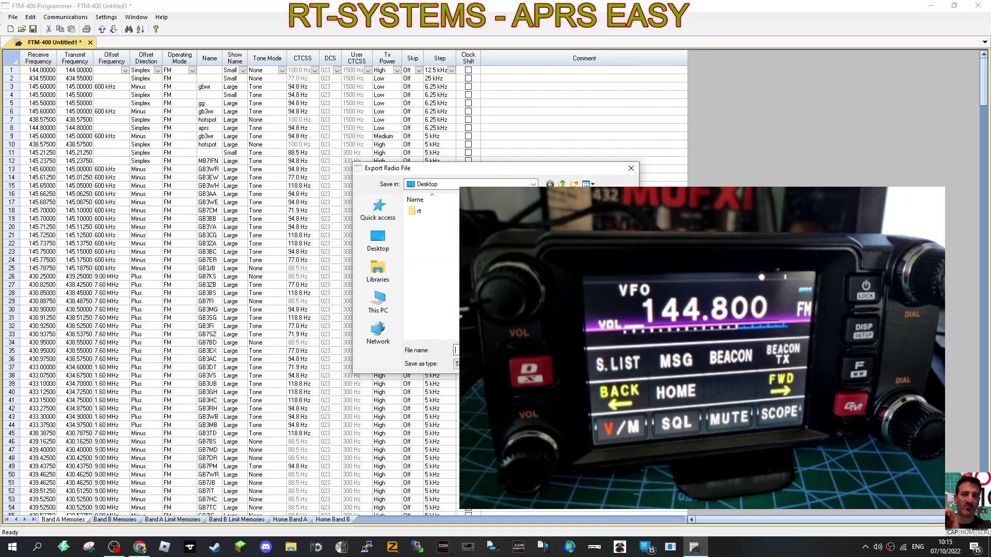
{"action": "left_click", "coordinate": [634, 170]}
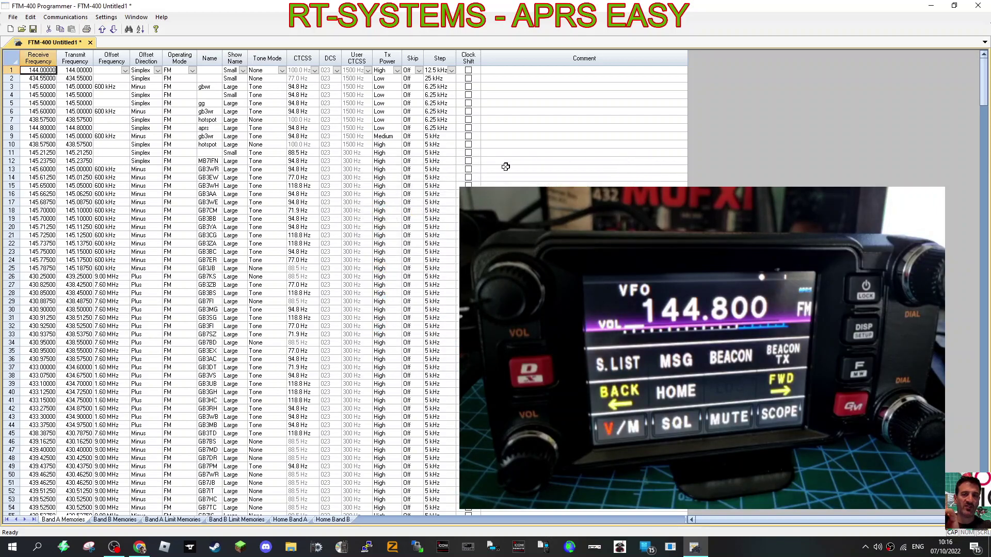
{"action": "left_click", "coordinate": [109, 18]}
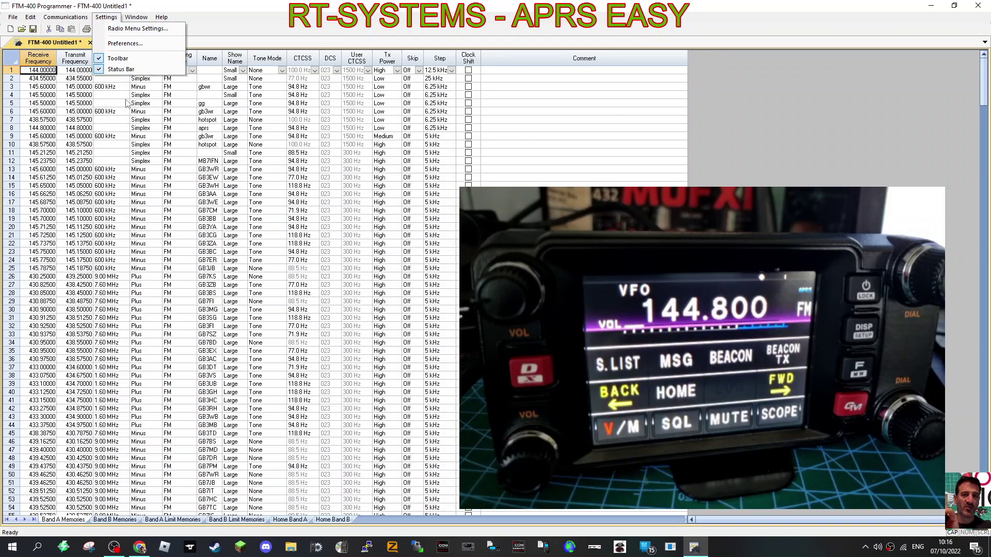
{"action": "left_click", "coordinate": [110, 29]}
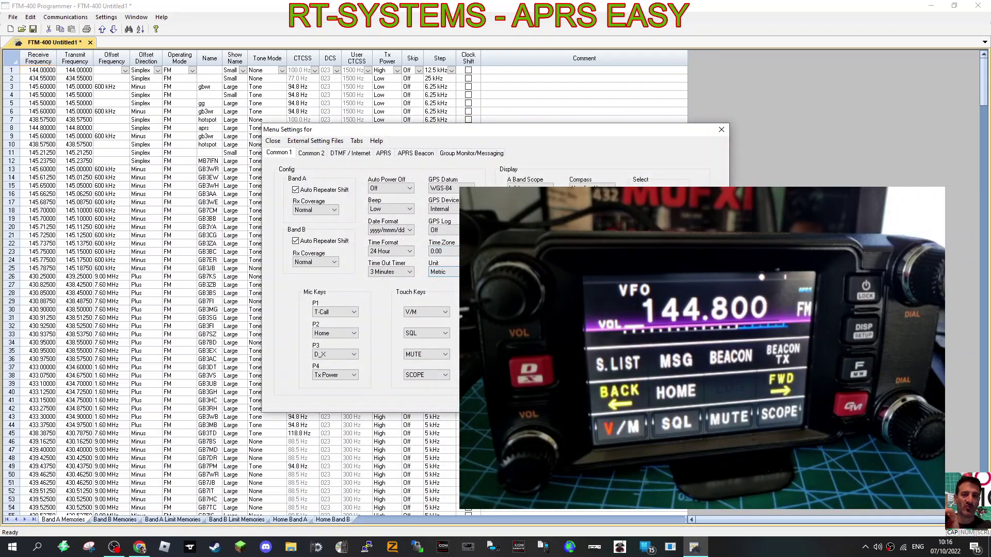
{"action": "left_click", "coordinate": [416, 154]}
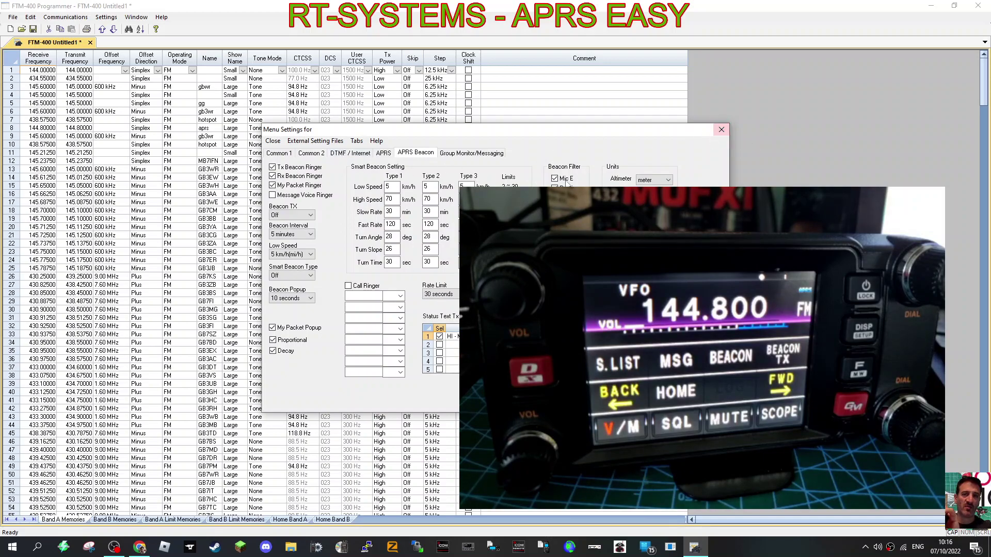
{"action": "left_click", "coordinate": [721, 130]}
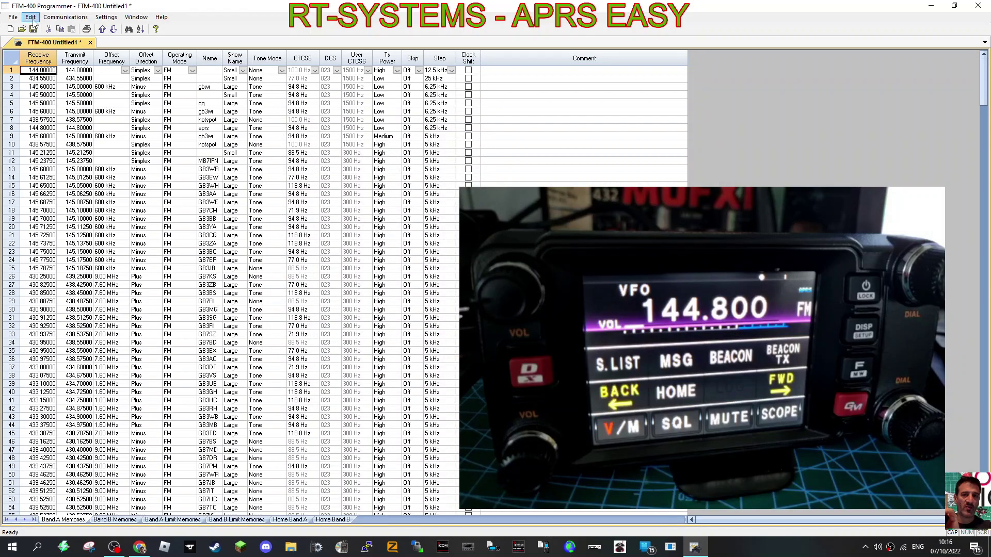
{"action": "left_click", "coordinate": [13, 18]}
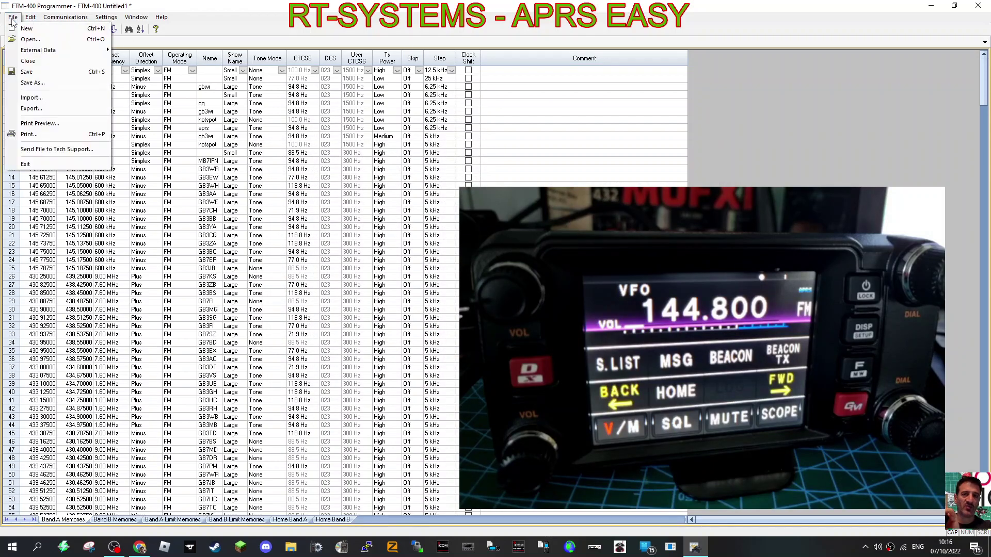
{"action": "left_click", "coordinate": [32, 109]}
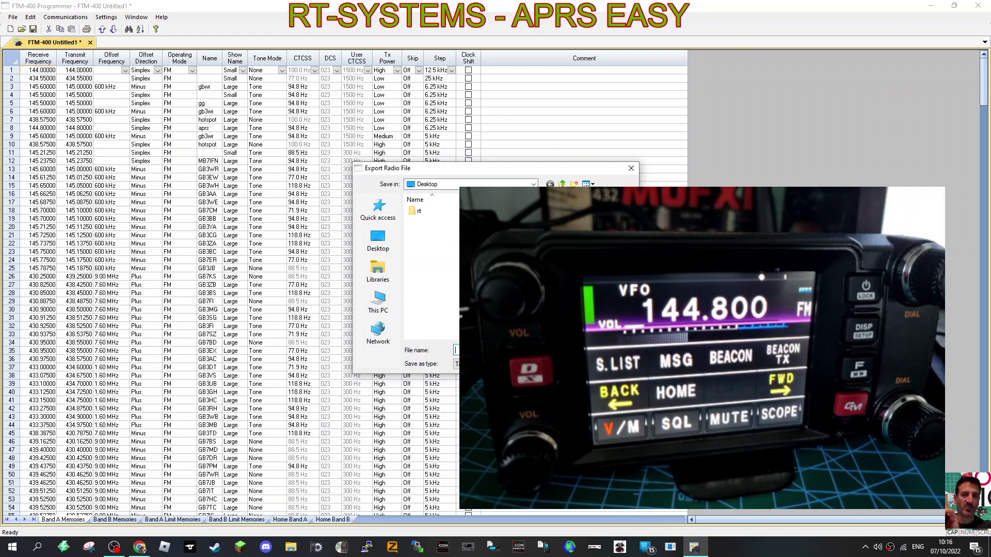
{"action": "type", "text": "G"}
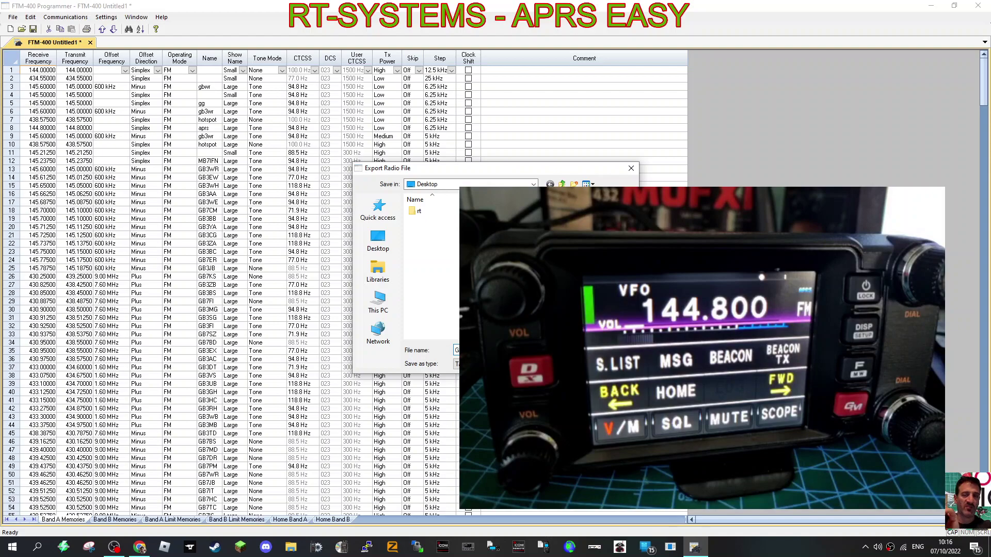
{"action": "key", "text": "Return"}
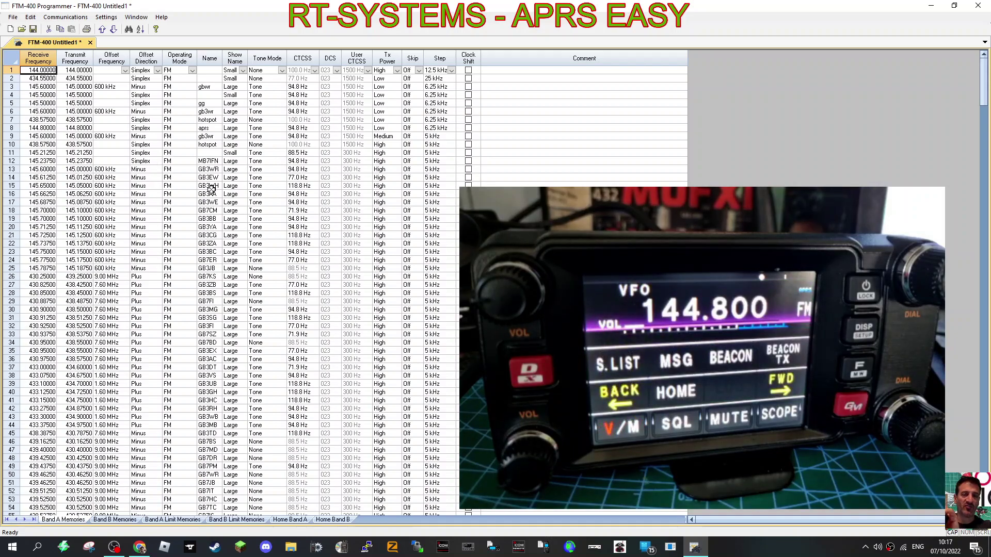
Restore and narrow the programmer window, then search the radio's callsign in aprs.fi's Track callsign box
{"action": "left_click", "coordinate": [955, 5]}
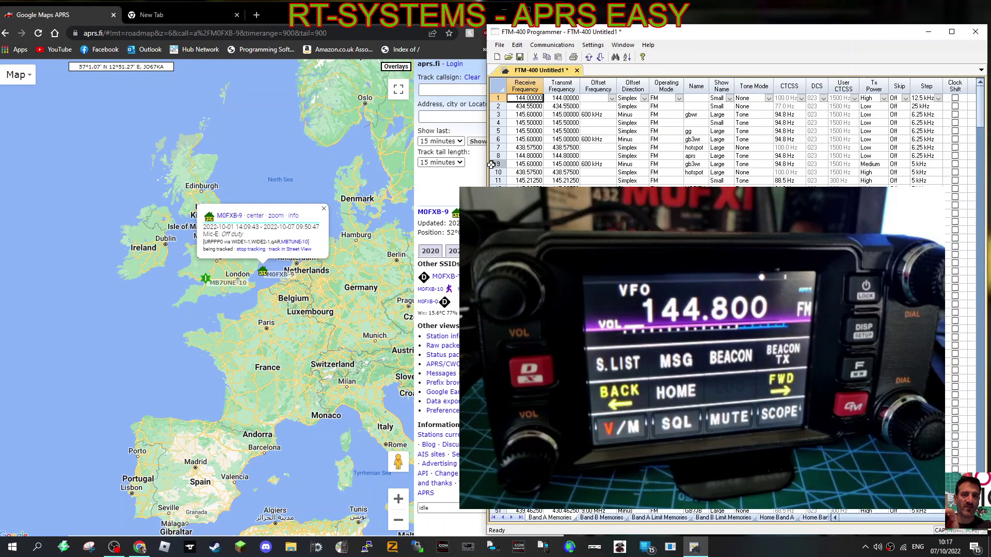
{"action": "left_click_drag", "start_coordinate": [483, 170], "coordinate": [520, 170]}
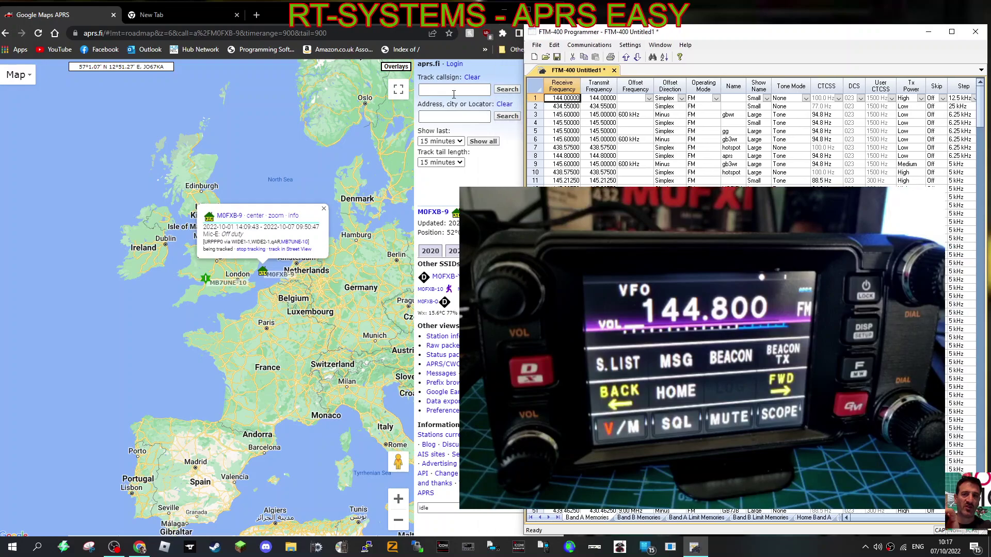
{"action": "left_click", "coordinate": [450, 88]}
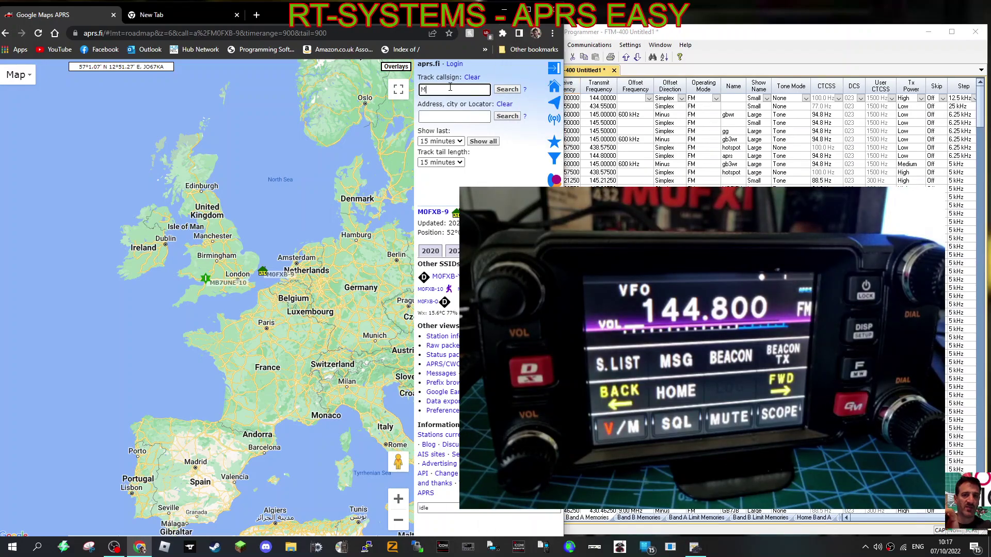
{"action": "type", "text": "M0FXB-9"}
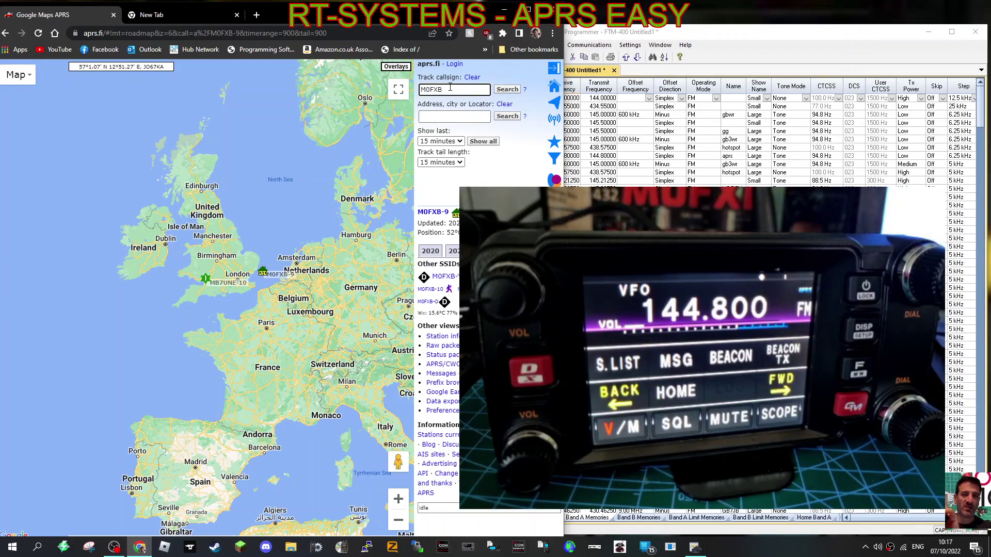
{"action": "left_click", "coordinate": [507, 90]}
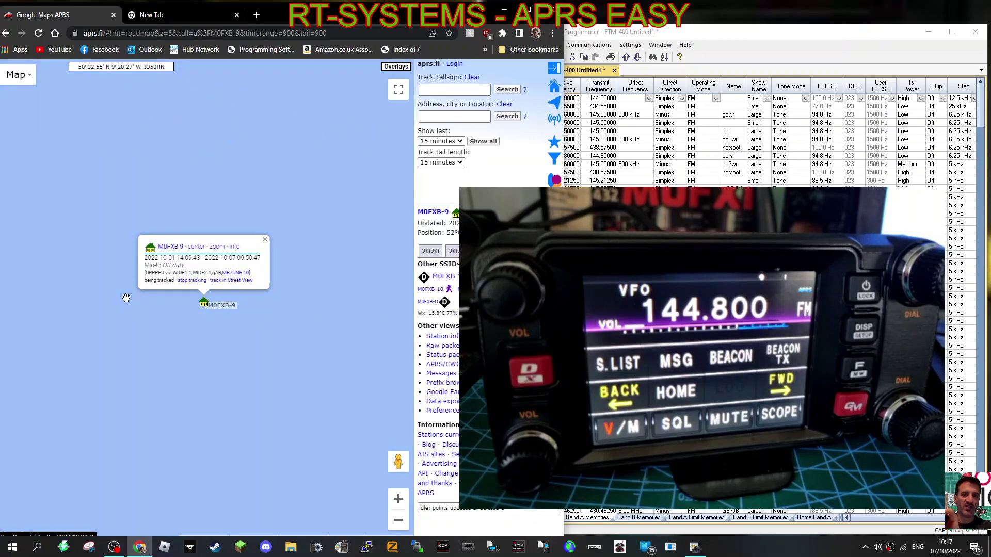